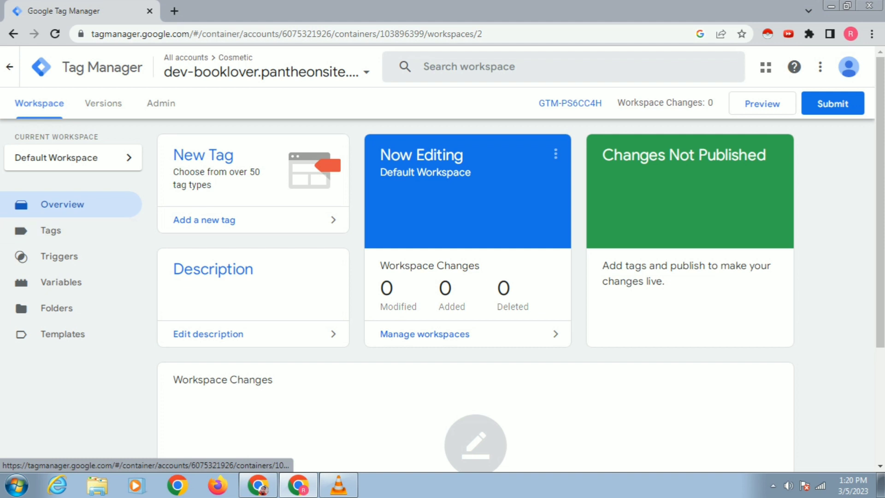
- Open the Cosmetic account's user management and start an invitation for new users
left_click(161, 103)
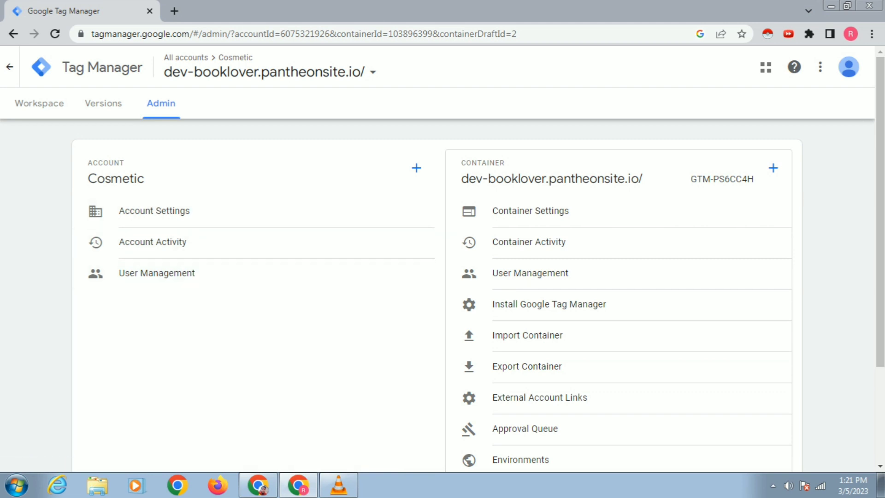
left_click(418, 274)
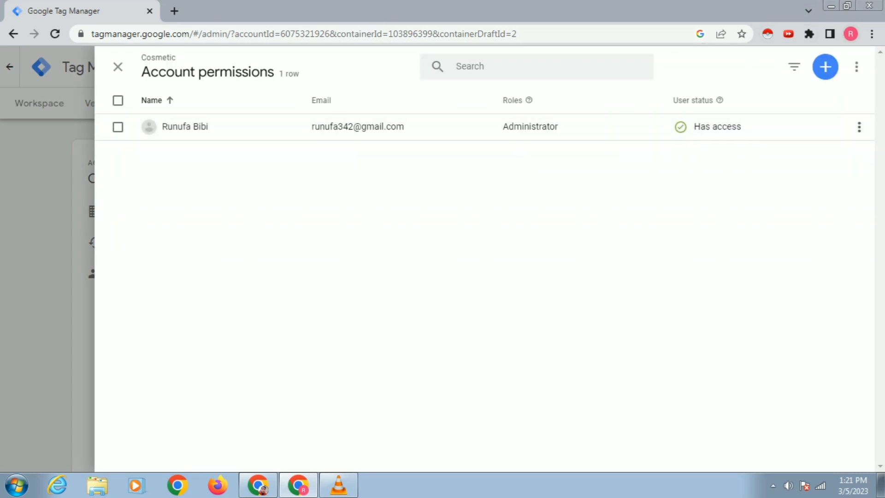
left_click(850, 34)
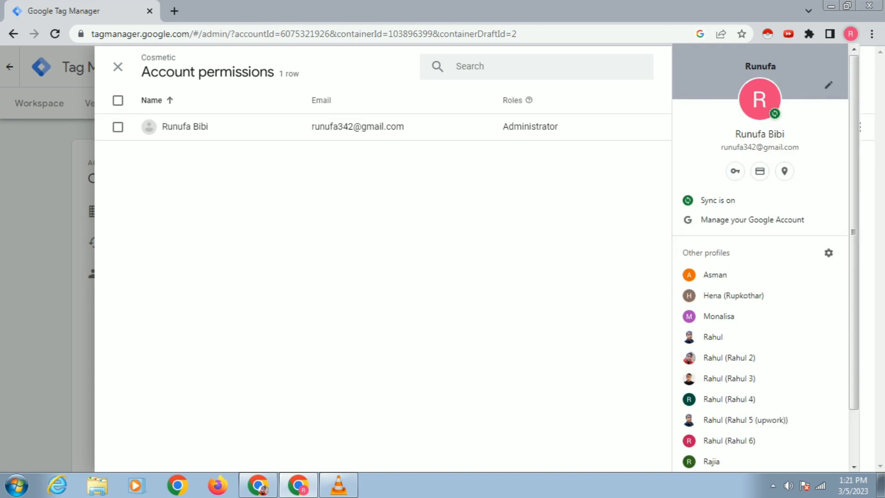
key("Escape")
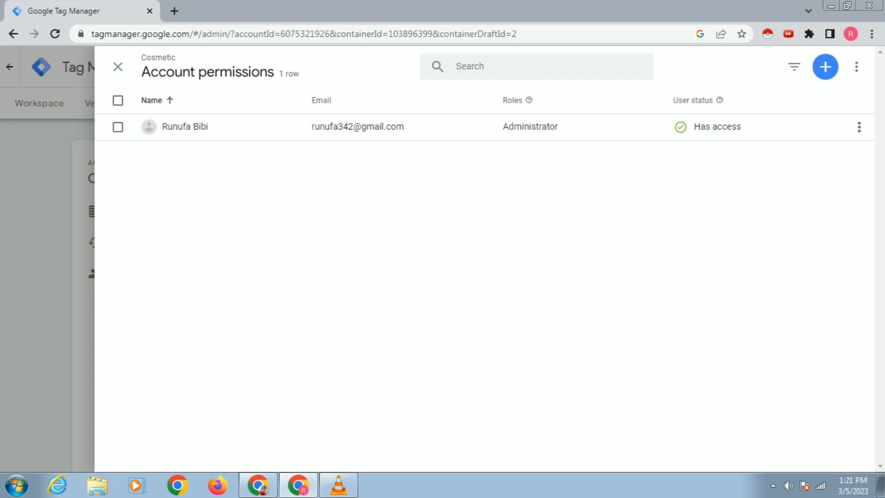
mouse_move(707, 126)
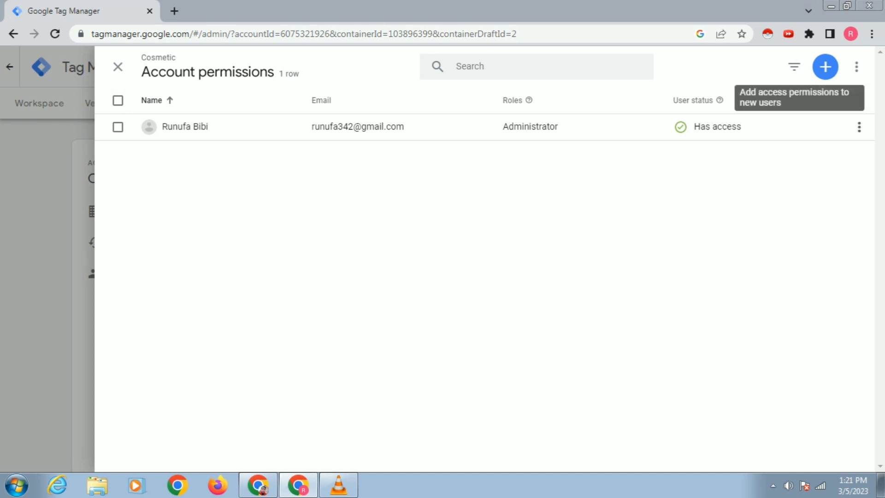
left_click(824, 67)
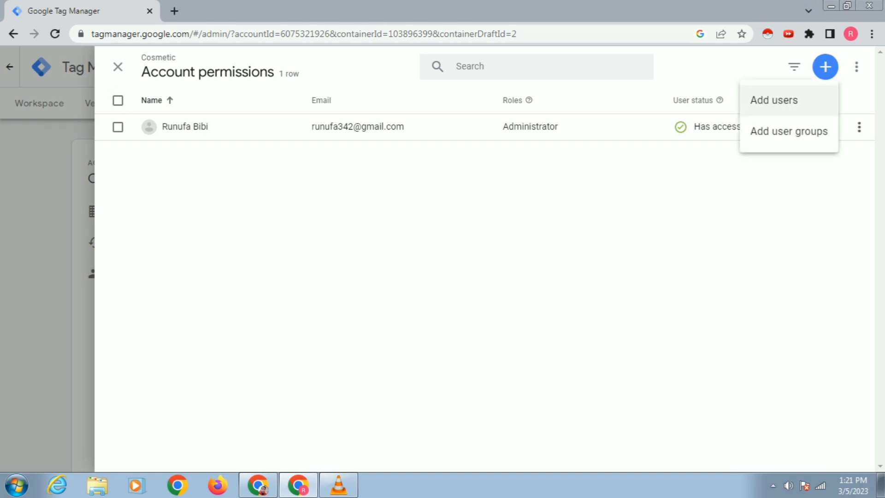
left_click(774, 98)
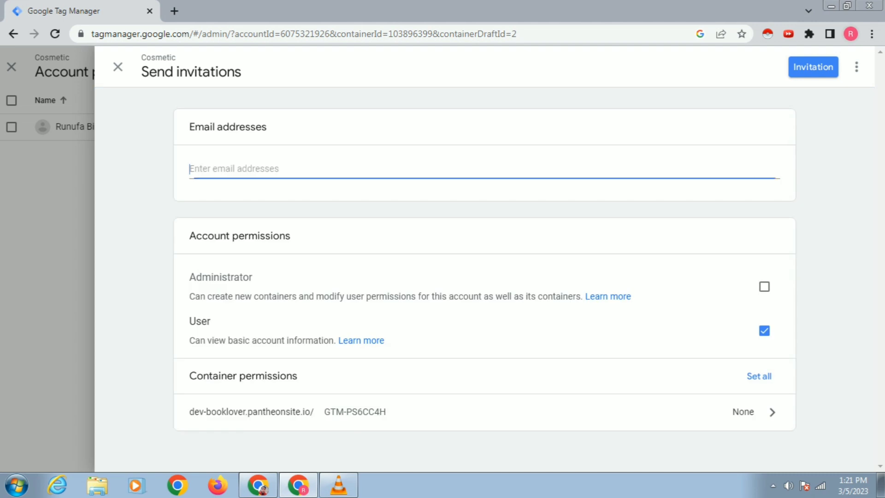
- Open the invitee's browser profile in a separate window and copy its Google account e-mail address
left_click(850, 34)
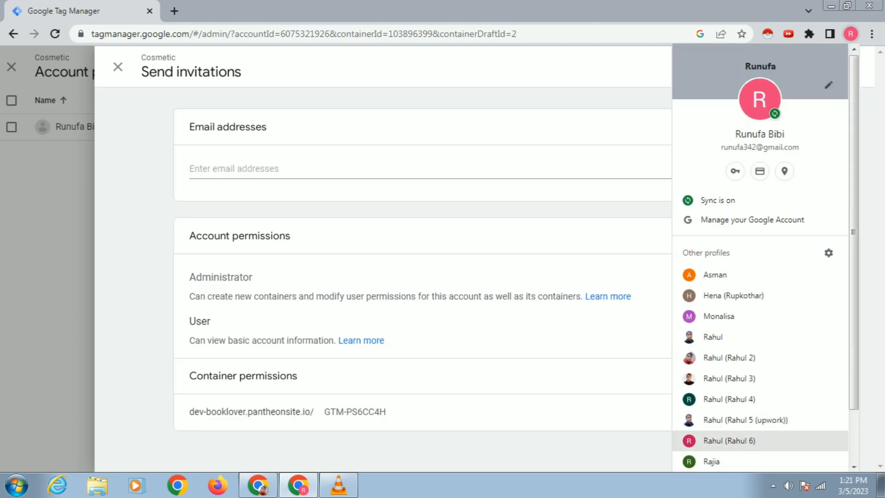
left_click(711, 461)
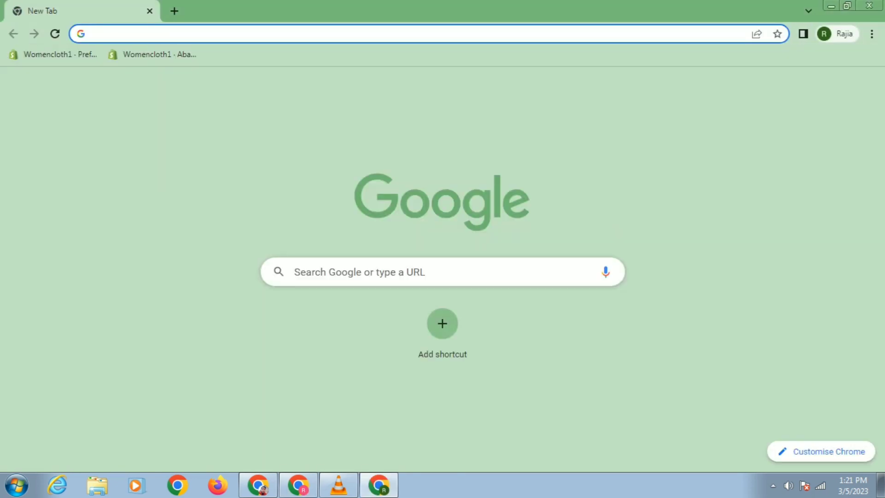
left_click(277, 34)
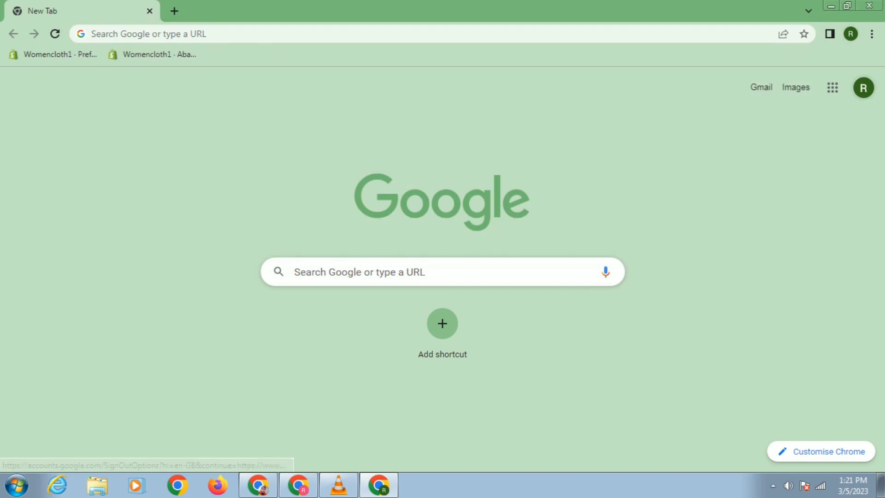
left_click(863, 88)
triple_click(732, 151)
right_click(731, 153)
left_click(756, 163)
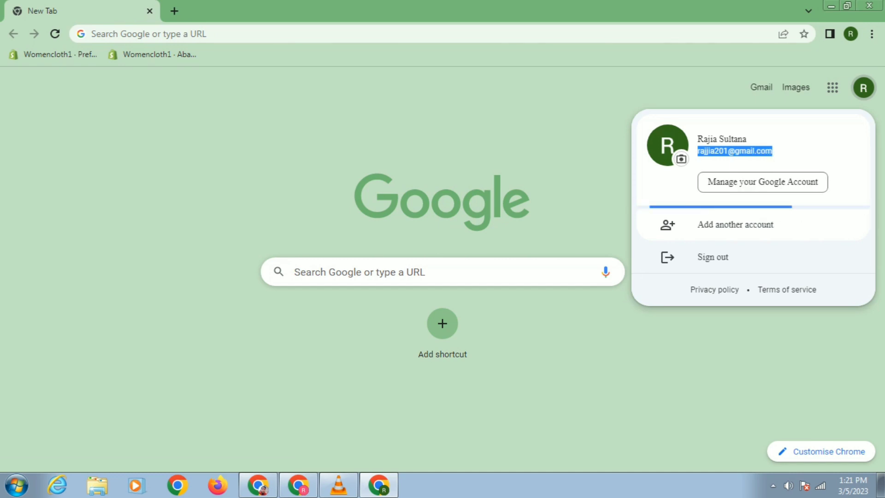
- Paste the invitee's e-mail address into the Tag Manager invitation and grant the Administrator account permission
mouse_move(298, 484)
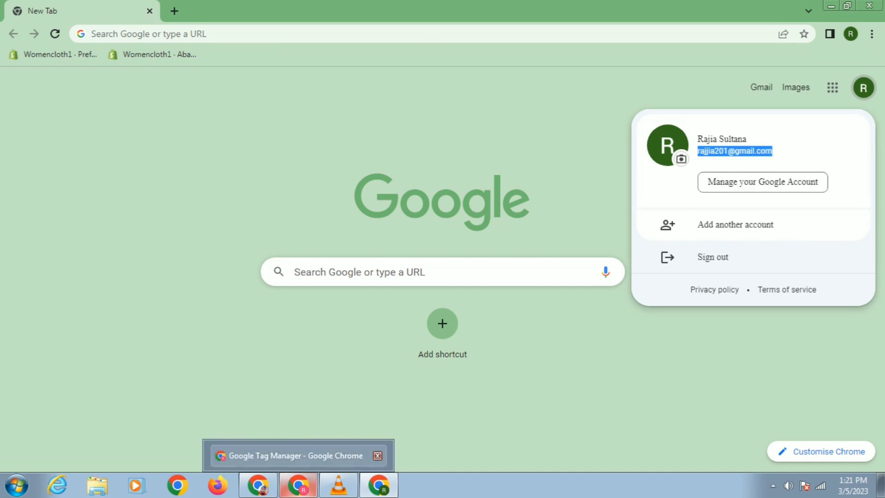
left_click(295, 455)
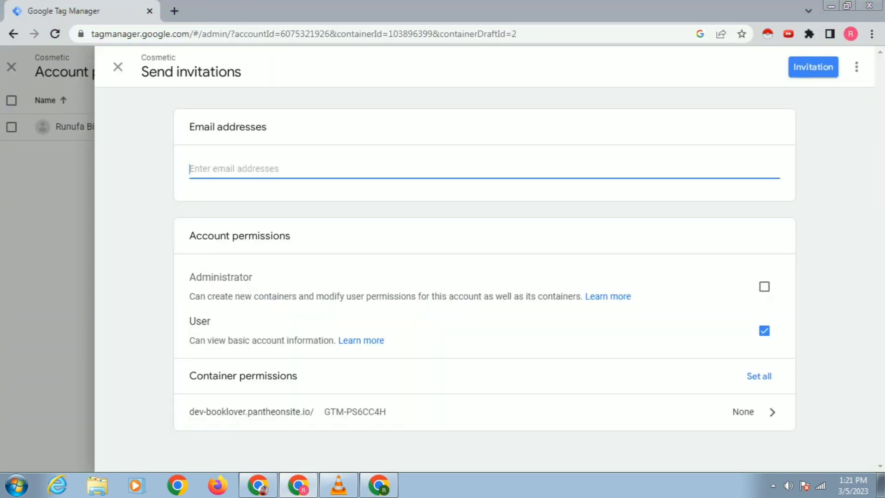
right_click(222, 166)
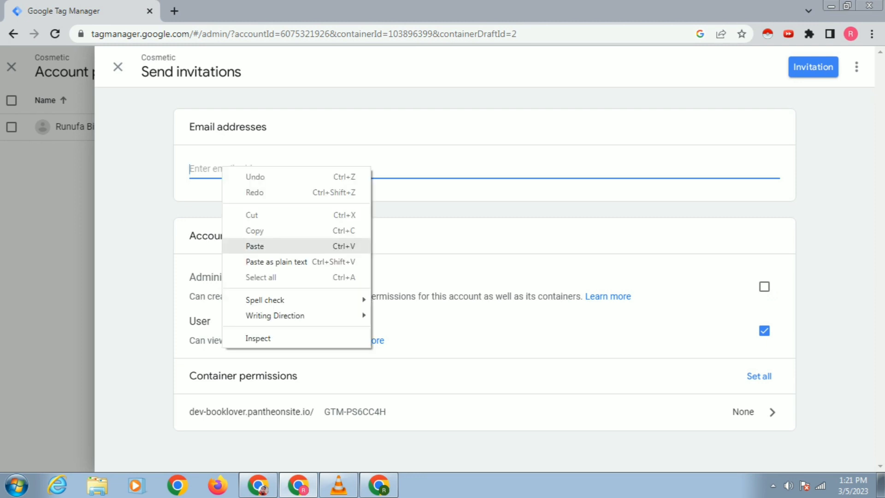
left_click(254, 246)
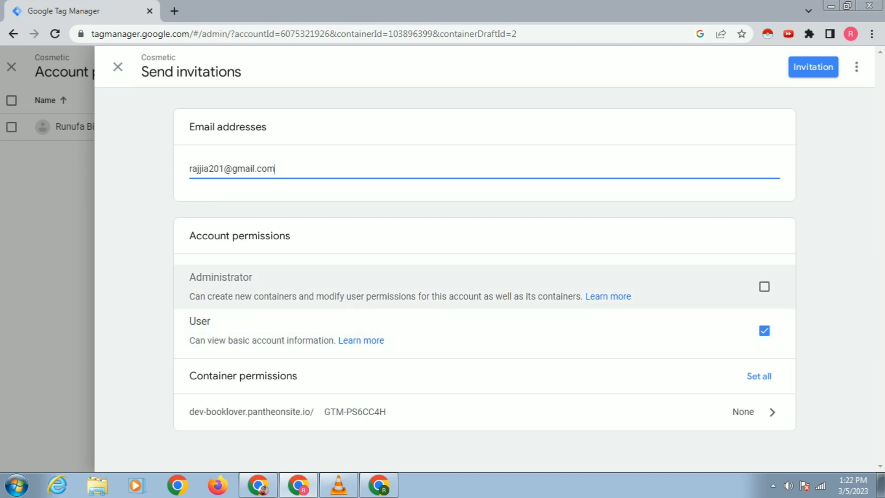
left_click(764, 287)
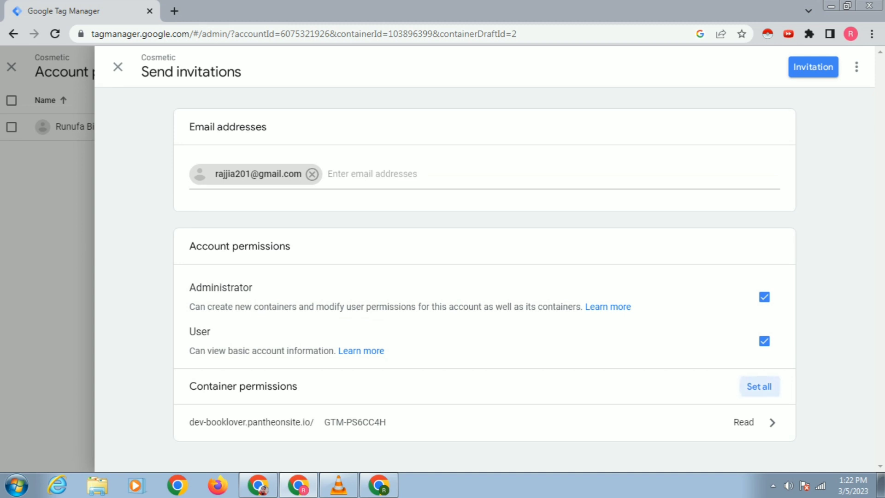
- Grant the Publish permission on all containers and send the invitation
left_click(758, 386)
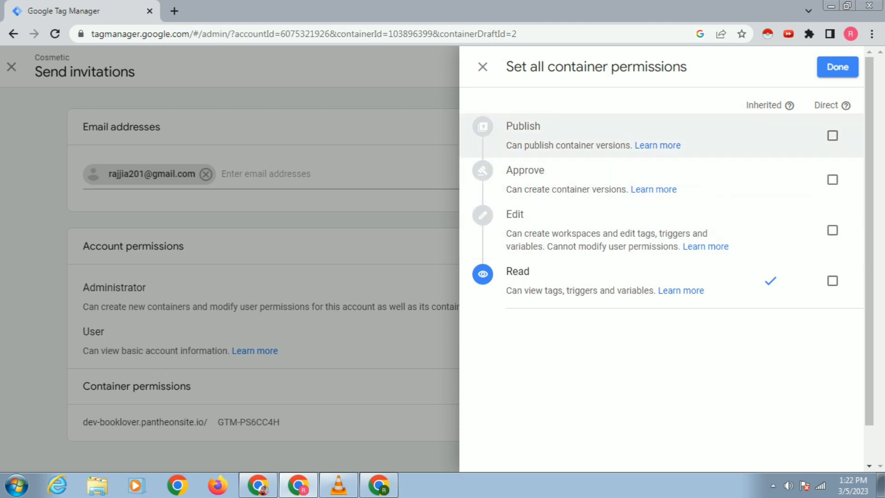
left_click(832, 135)
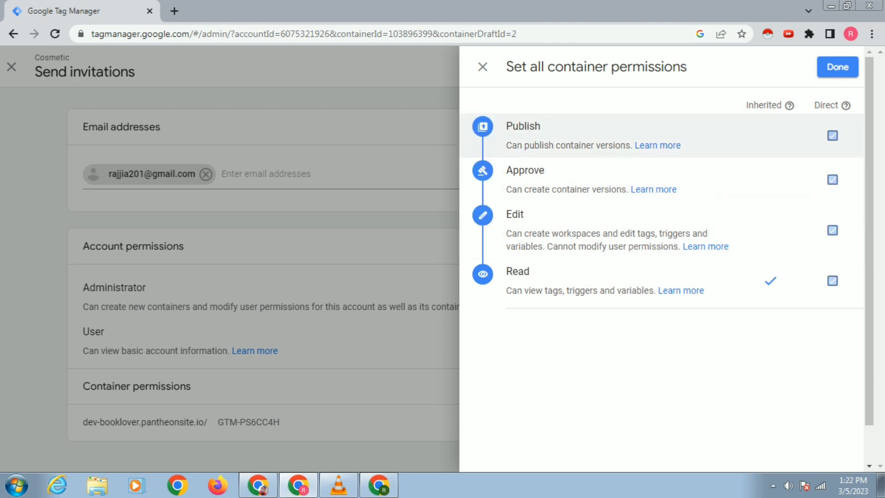
left_click(838, 66)
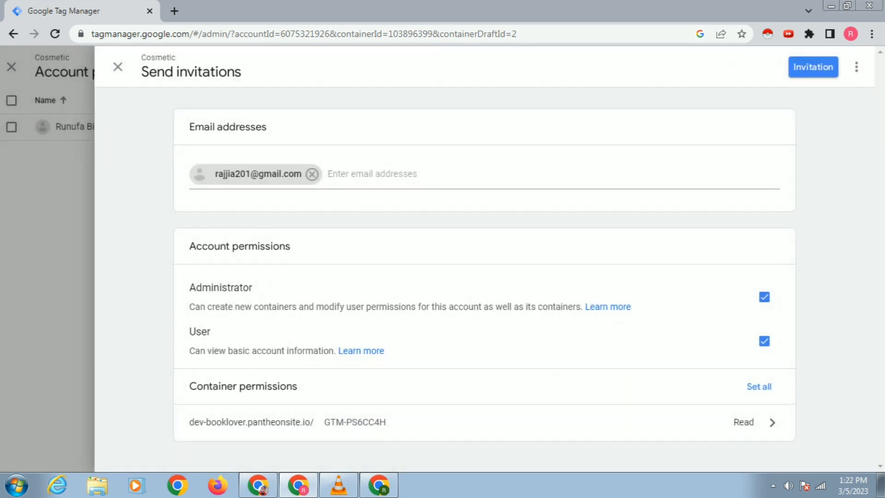
left_click(812, 67)
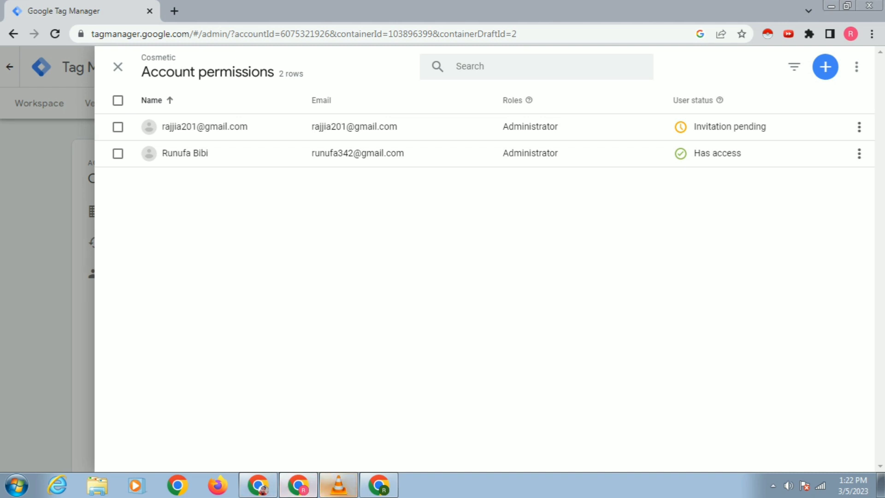
- Switch to the invitee's browser window and open Gmail
mouse_move(299, 484)
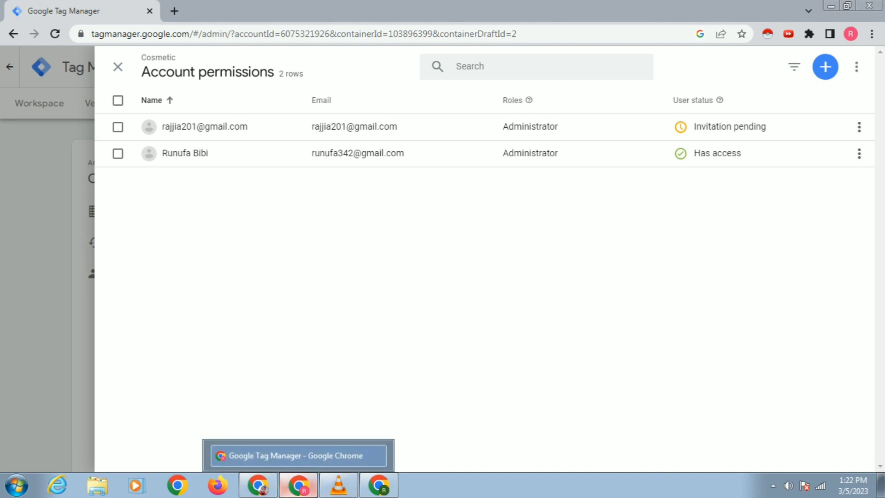
left_click(299, 485)
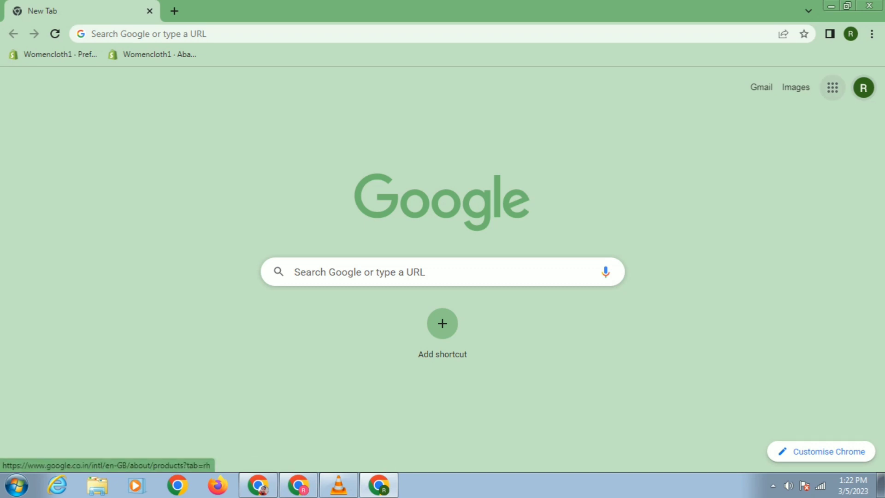
left_click(99, 33)
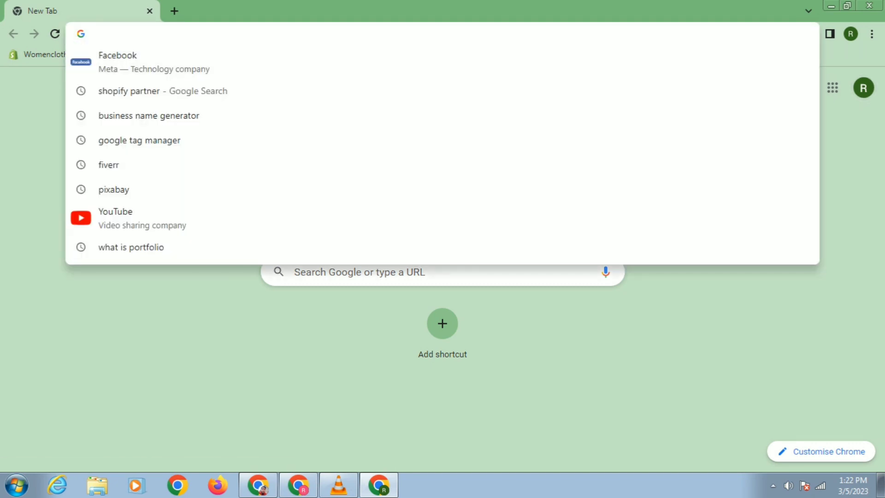
key("Escape")
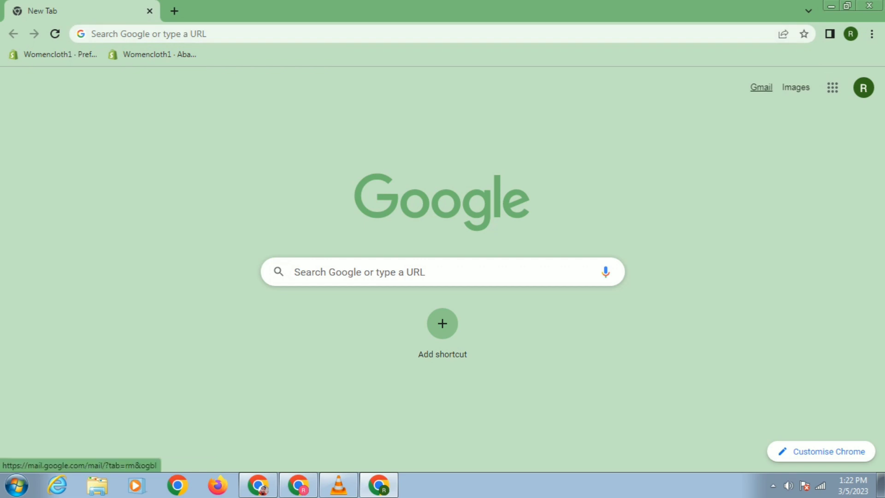
left_click(761, 87)
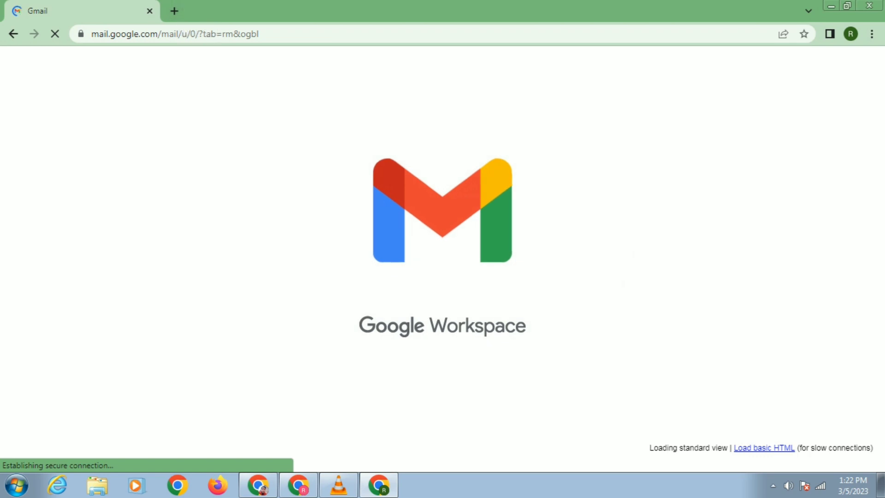
- Search Google for "google tag manager" in a new tab and open the Google Tag Manager site
key("ctrl+t")
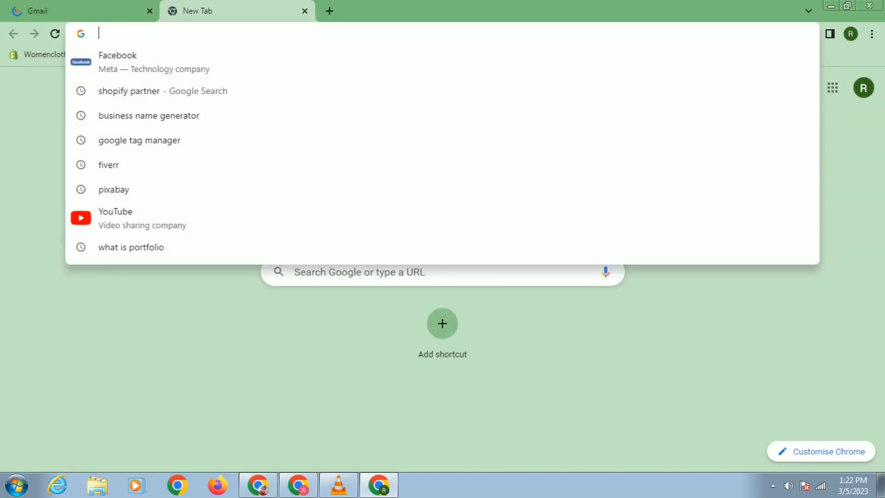
type("go")
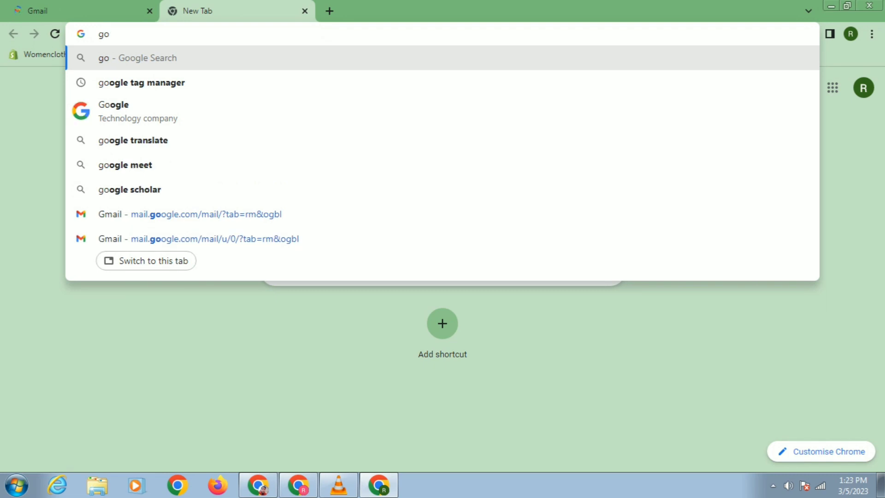
left_click(142, 83)
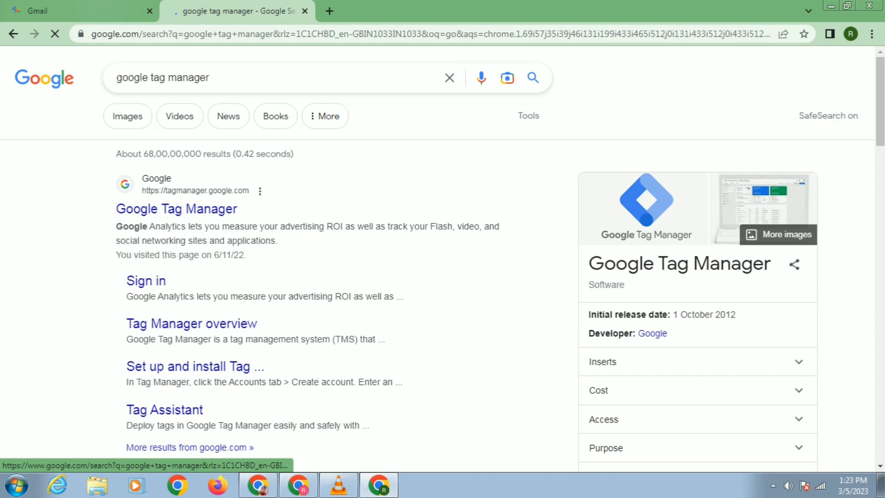
left_click(88, 11)
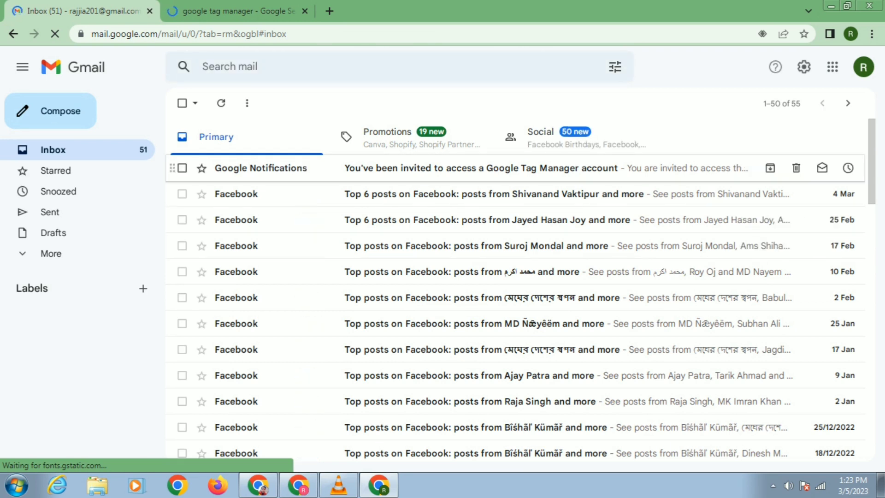
left_click(221, 12)
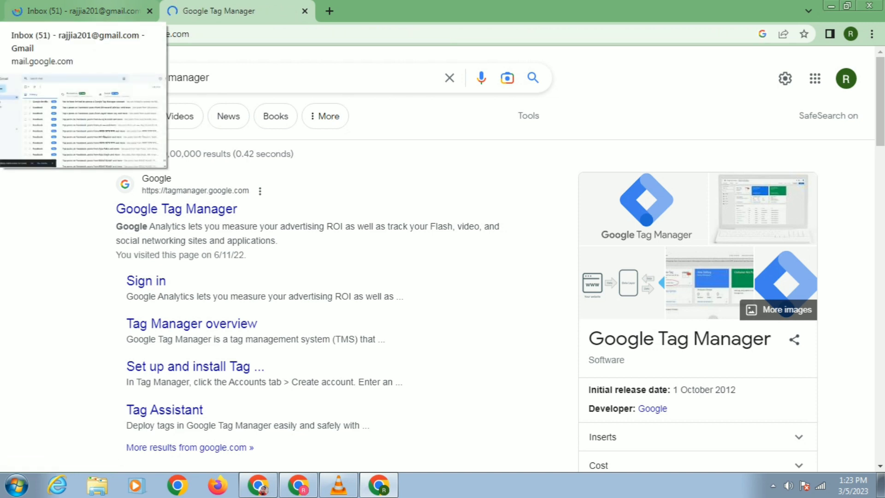
- Check the invitee's Gmail inbox for the Tag Manager invitation and return to the Tag Manager home page
left_click(92, 11)
left_click(231, 11)
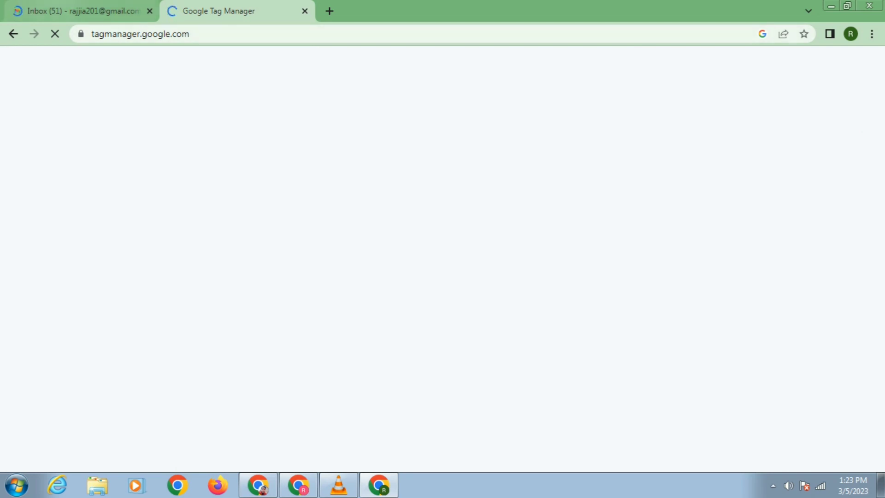
left_click(87, 11)
left_click(221, 11)
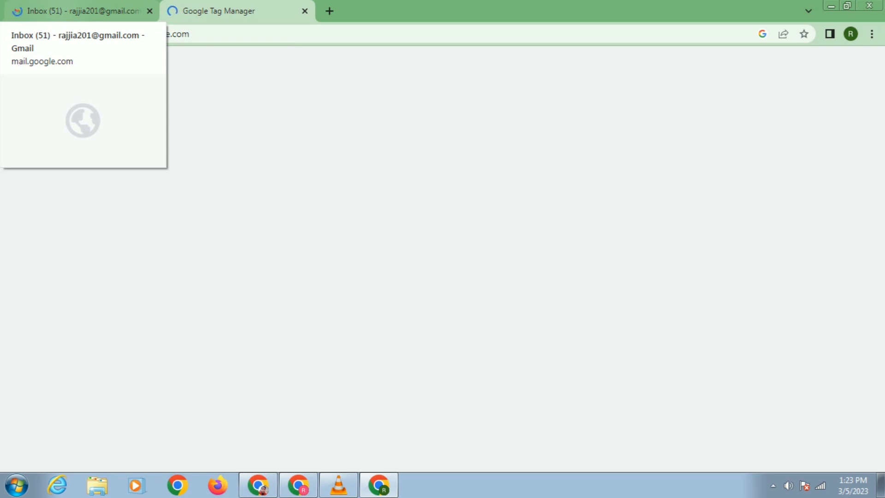
left_click(82, 11)
left_click(221, 11)
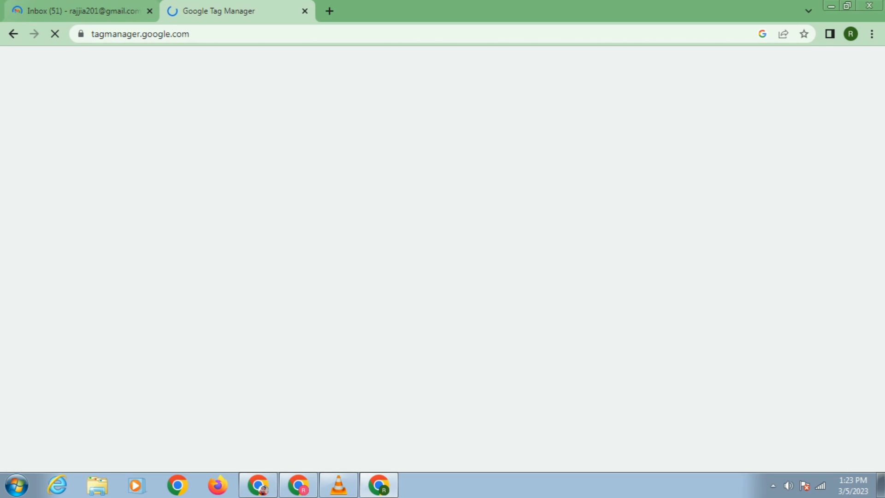
left_click(83, 11)
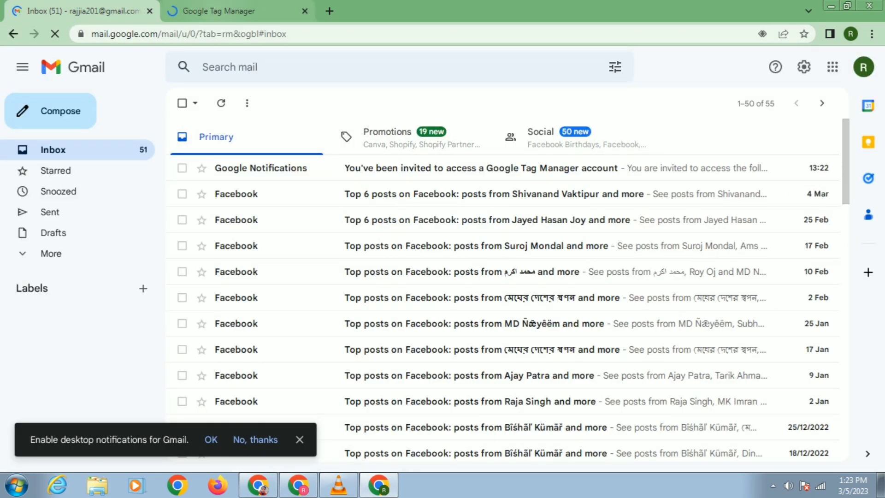
left_click(239, 11)
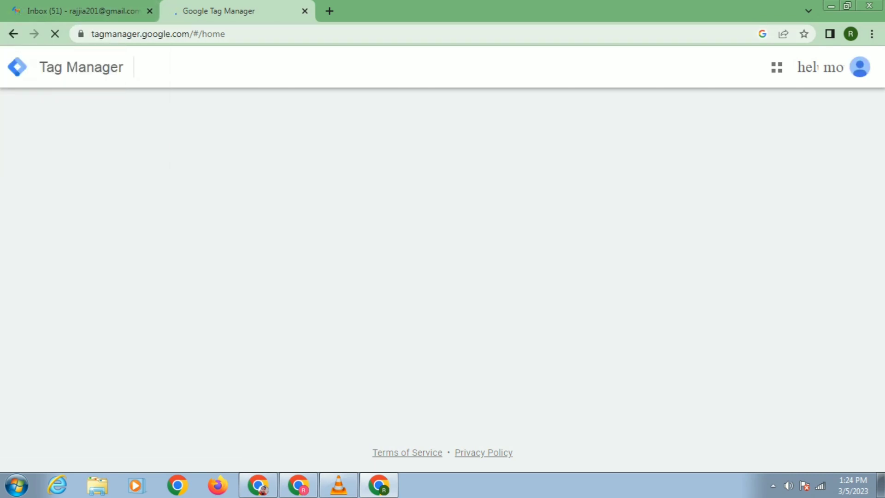
- Read the Tag Manager invitation email in the invitee's Gmail, follow its link and return to the Tag Manager home page
left_click(88, 11)
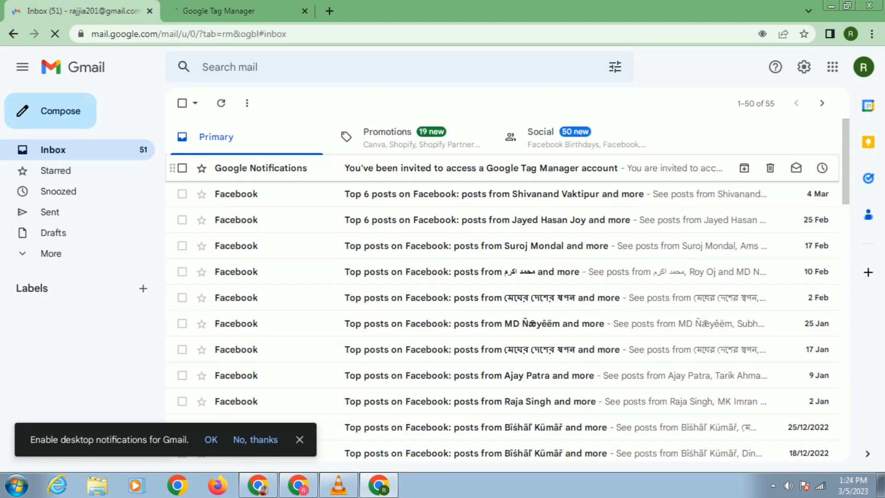
left_click(442, 168)
scroll(507, 290, "down", 1)
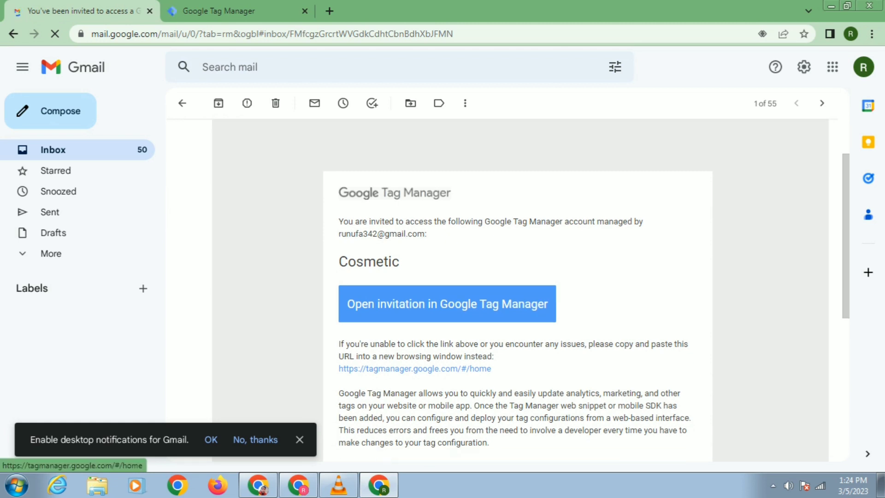
scroll(414, 382, "down", 2)
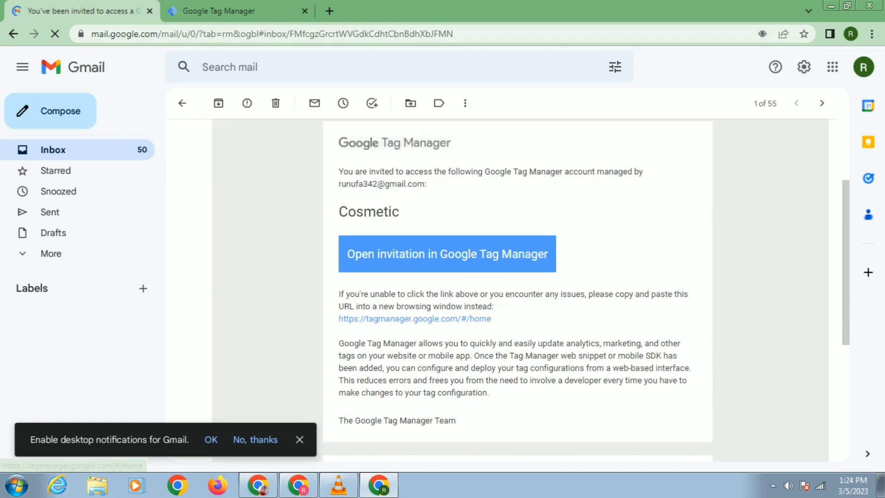
left_click(415, 318)
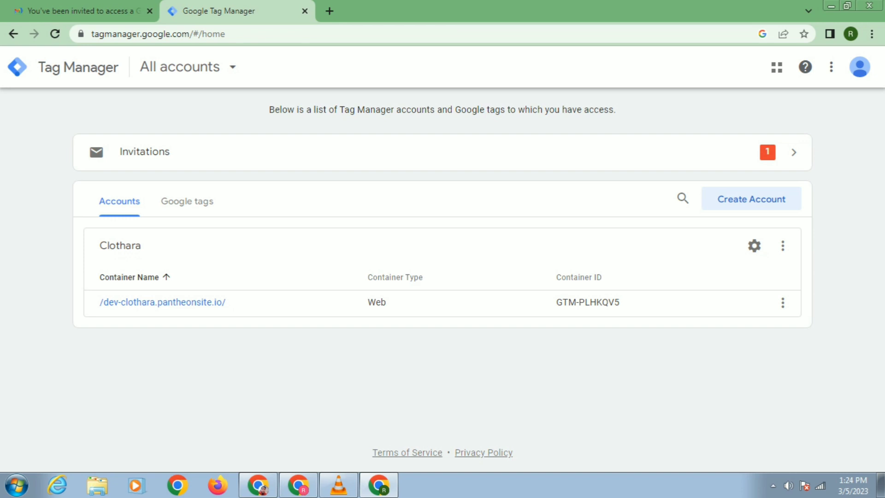
left_click(83, 11)
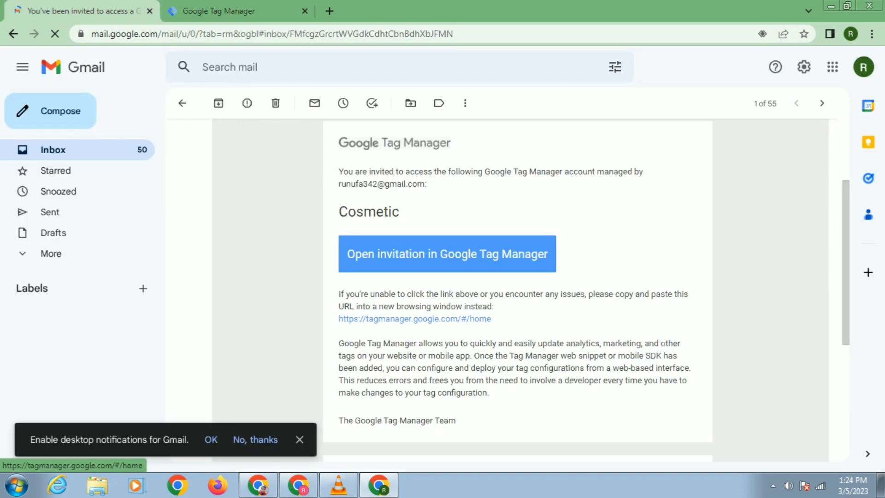
key("ctrl+Tab")
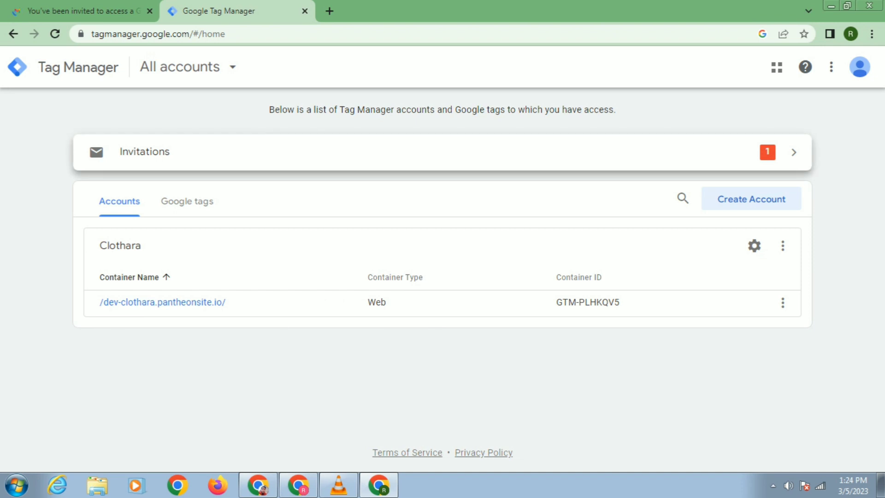
- Check which browser profile is signed in and open the pending account invitations in Tag Manager
left_click(850, 35)
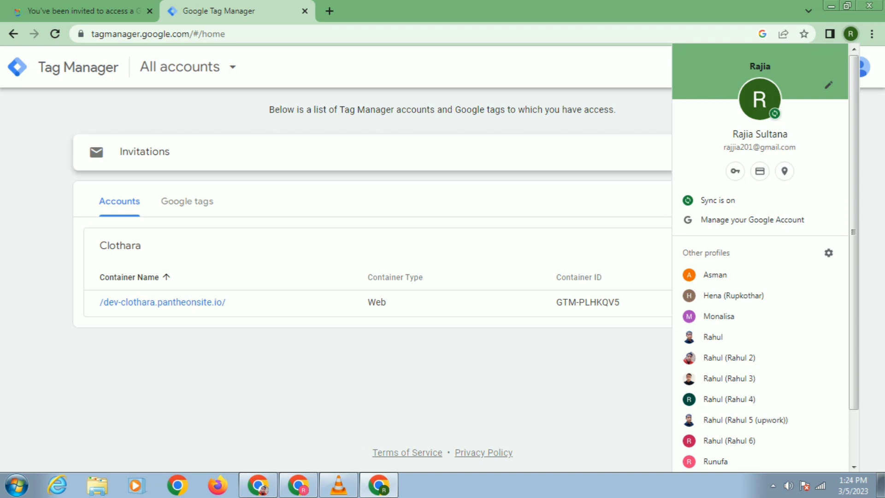
left_click(645, 112)
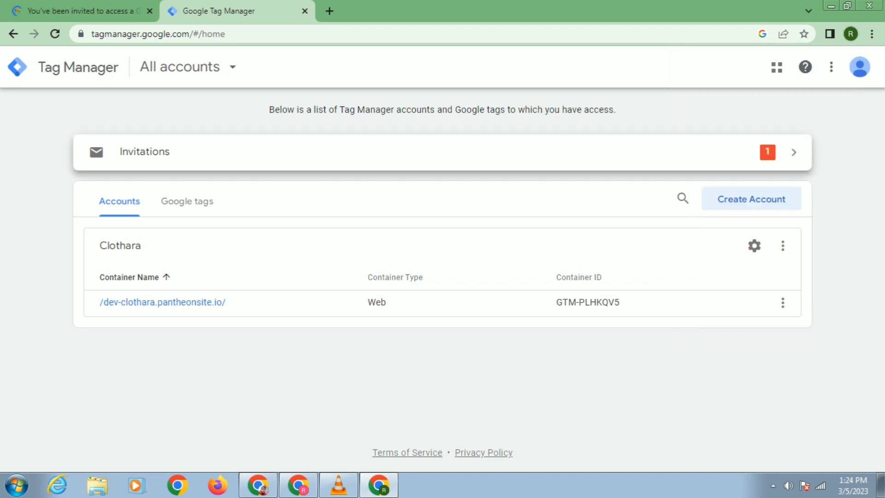
left_click(442, 152)
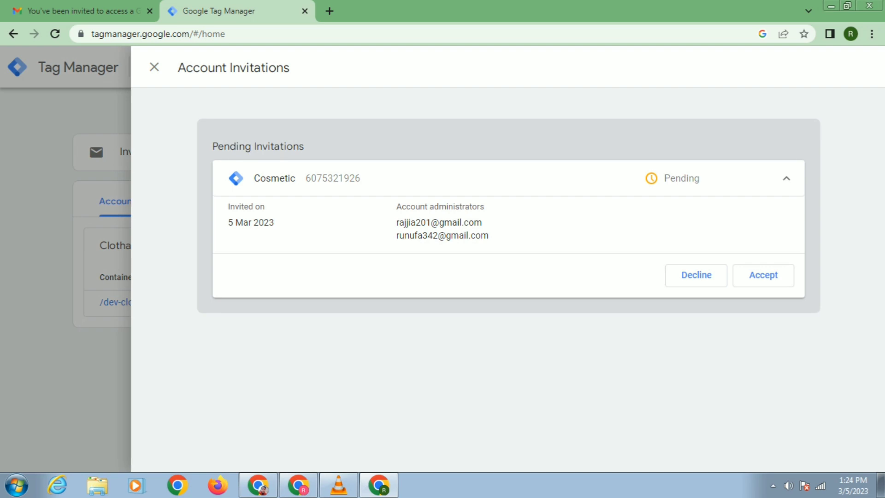
- Close the account permissions list in the owner's browser window and accept the Cosmetic account invitation in the invitee's window
left_click(258, 485)
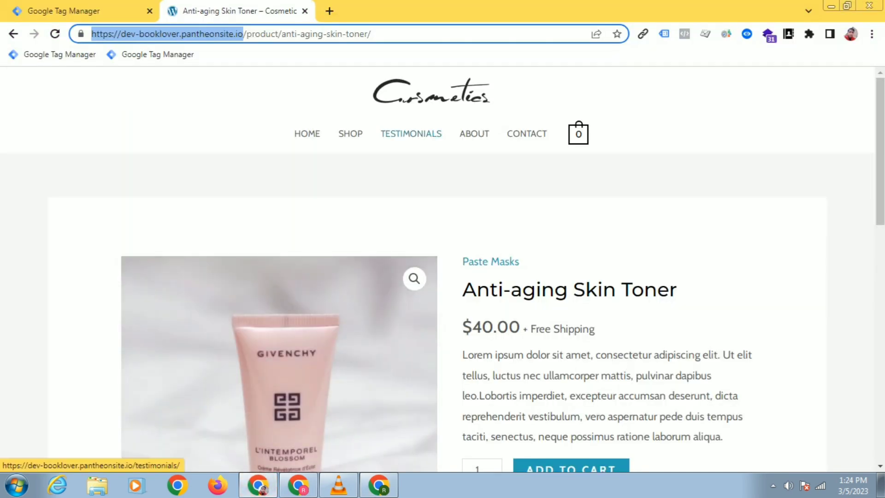
left_click(298, 485)
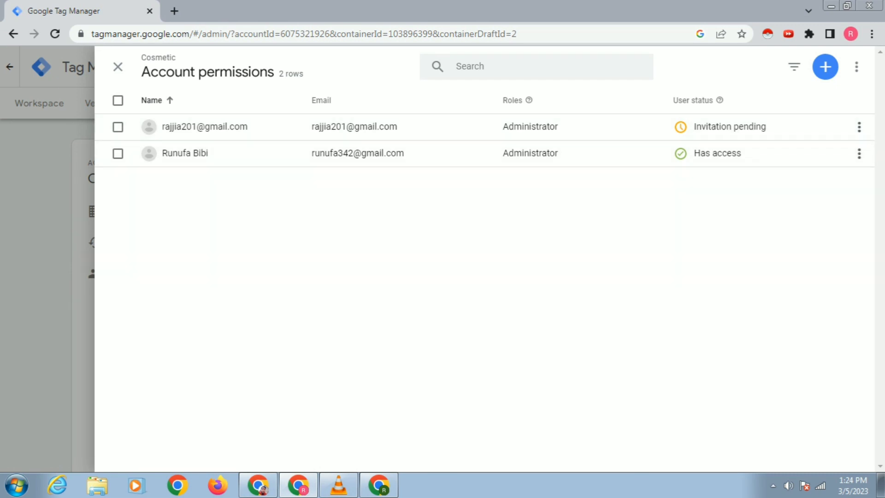
left_click(118, 66)
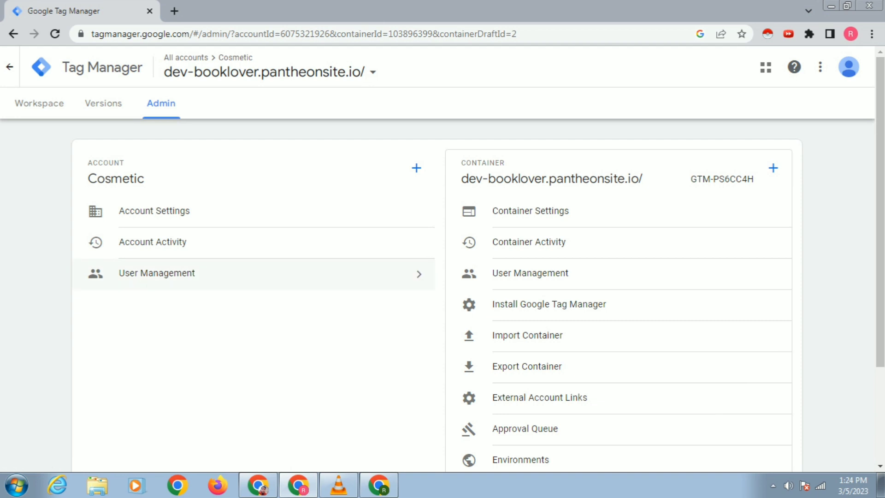
left_click(379, 485)
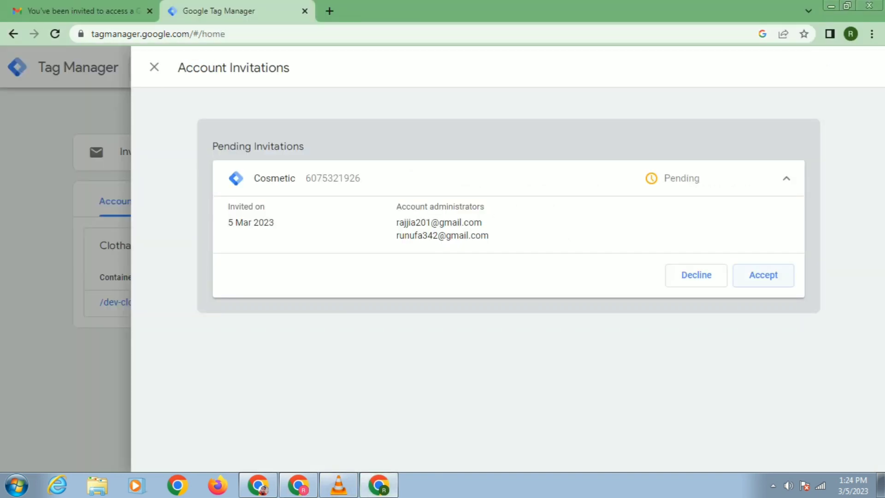
left_click(763, 275)
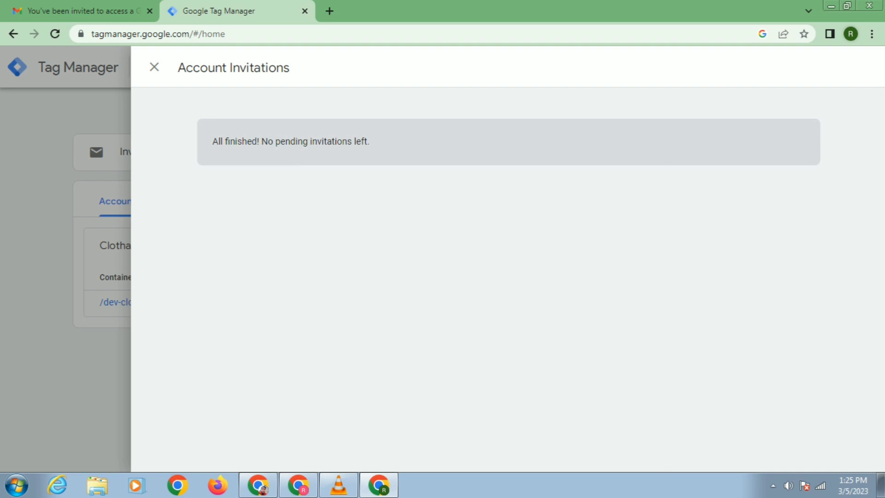
- Check the invitee's browser profile, view the owner's Tag Manager window and return to the invitee's window
left_click(850, 33)
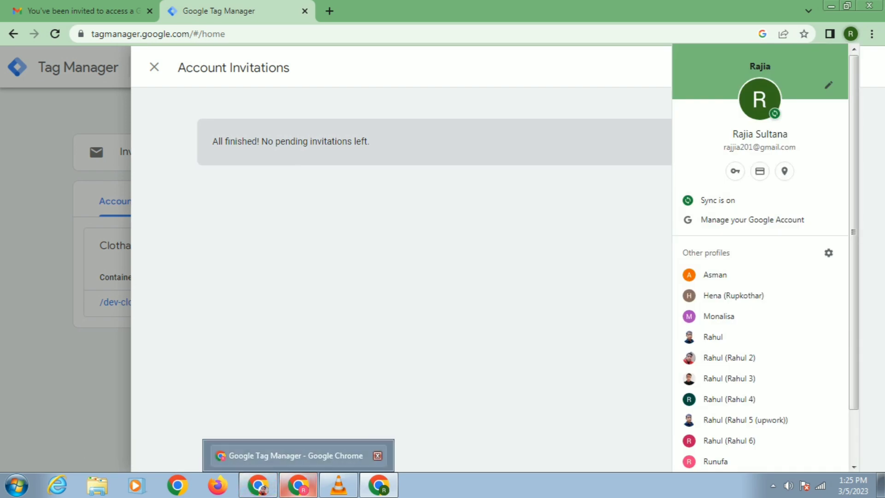
left_click(298, 483)
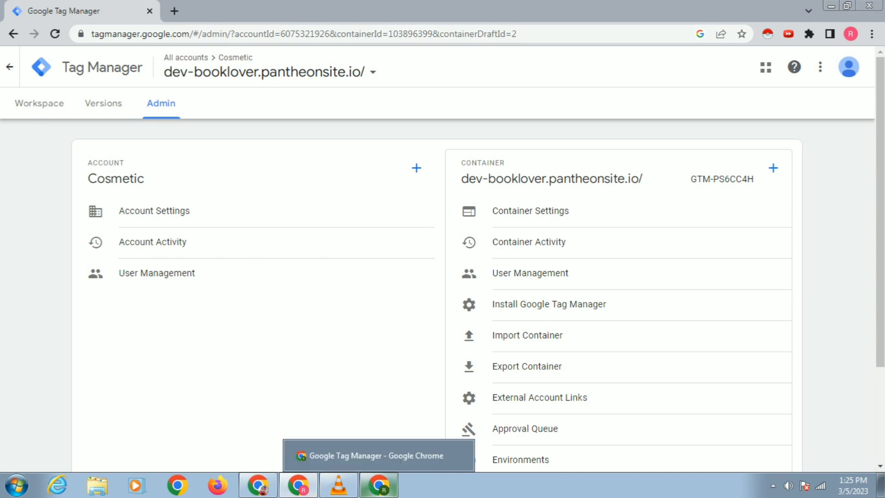
mouse_move(258, 484)
left_click(379, 484)
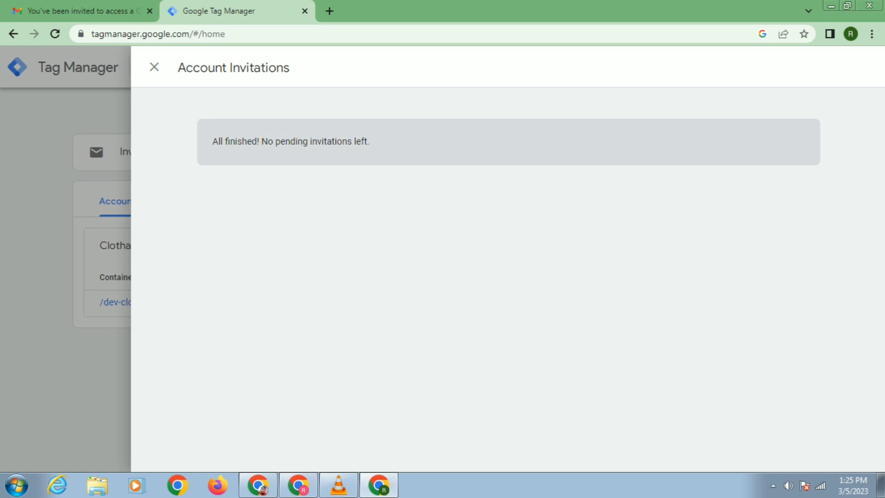
- Close the account invitations and open the admin page of the Cosmetic account's dev-booklover.pantheonsite.io/ container
left_click(154, 67)
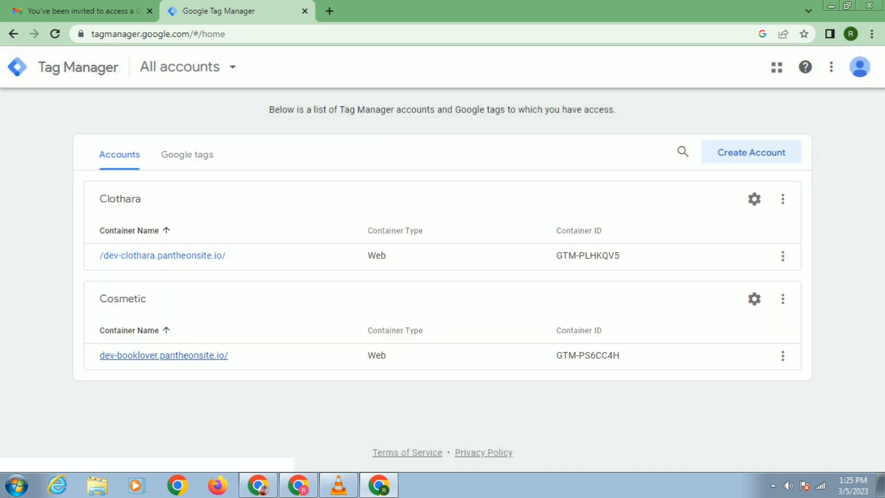
left_click(164, 355)
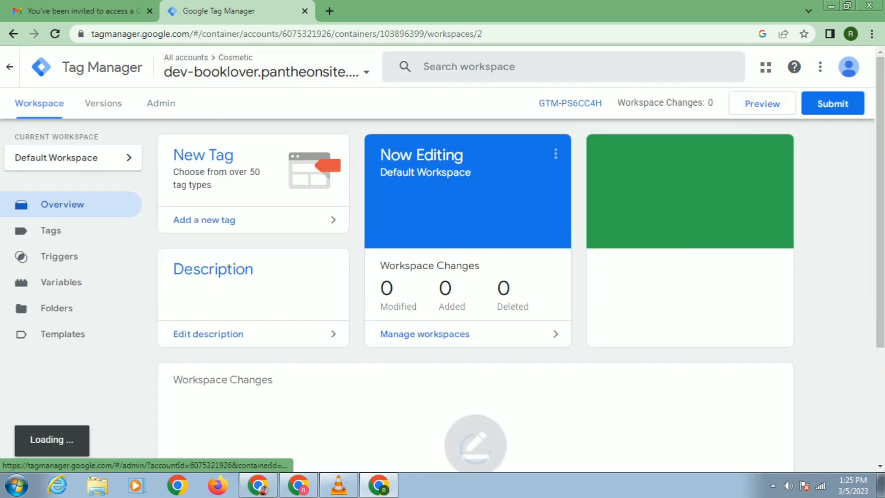
left_click(161, 104)
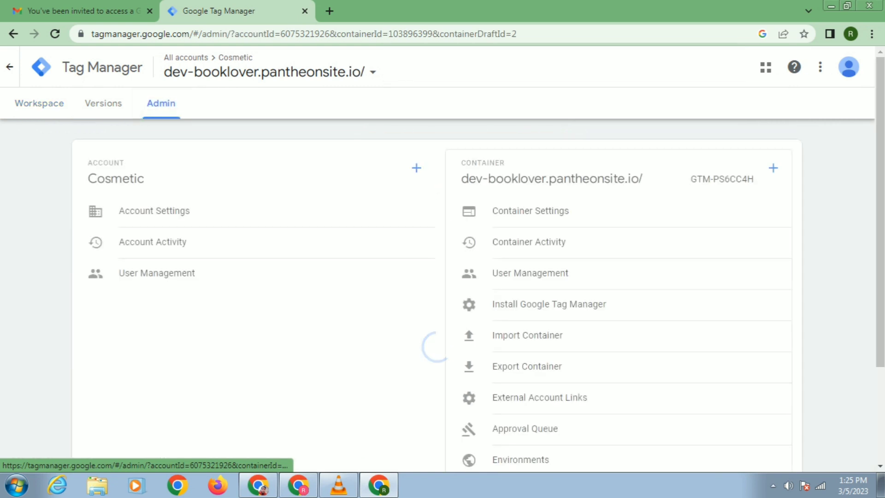
double_click(115, 179)
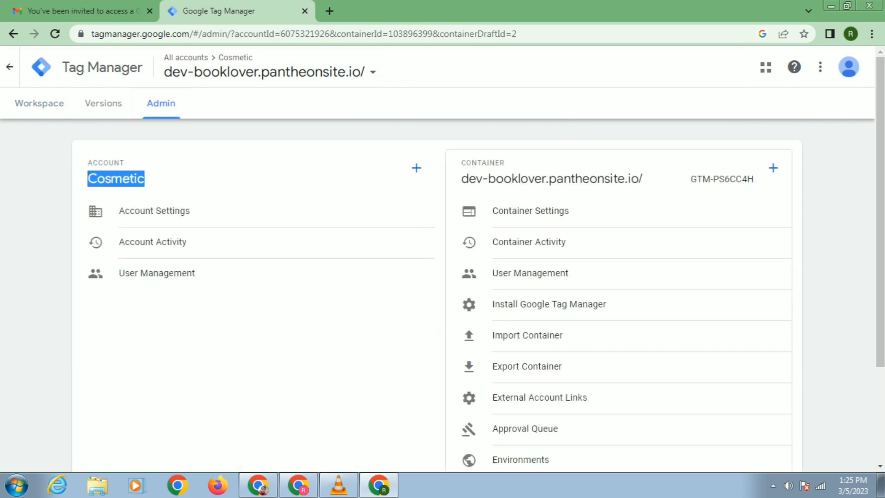
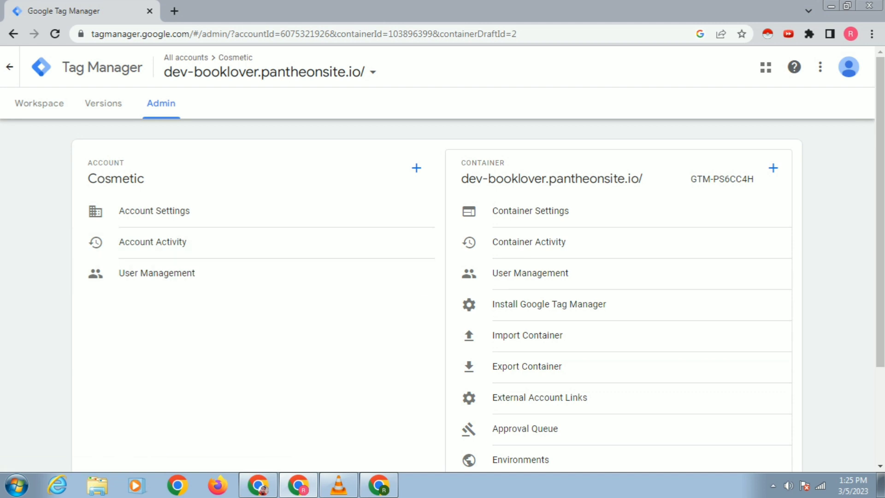
- Open the Cosmetic account's user permissions in the owner's window, check the invitee's browser profile, and return to the permissions list
left_click(249, 273)
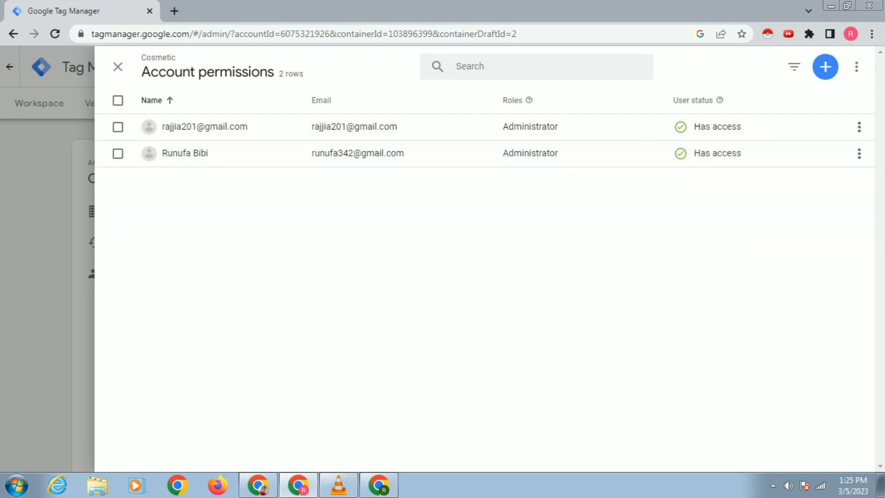
left_click(379, 484)
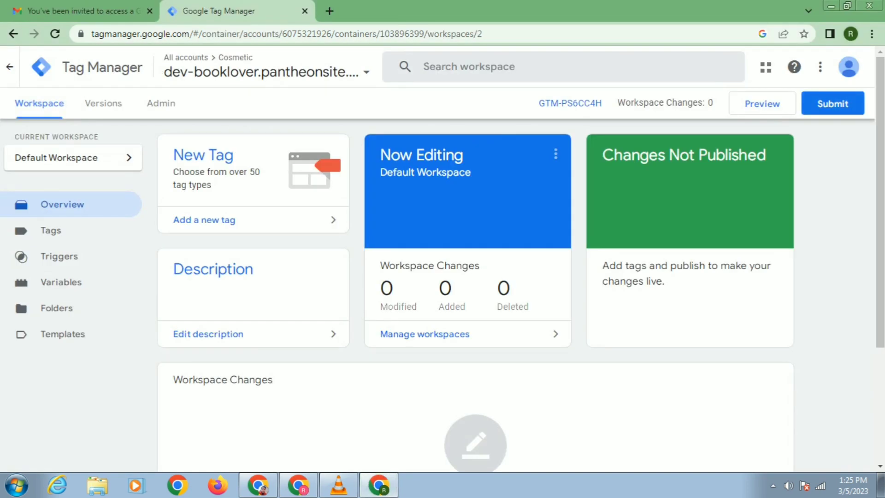
left_click(850, 33)
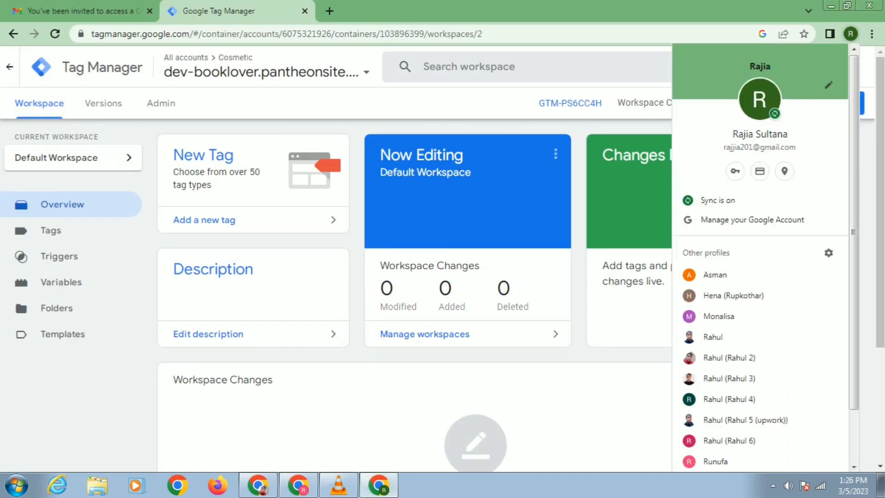
left_click(298, 485)
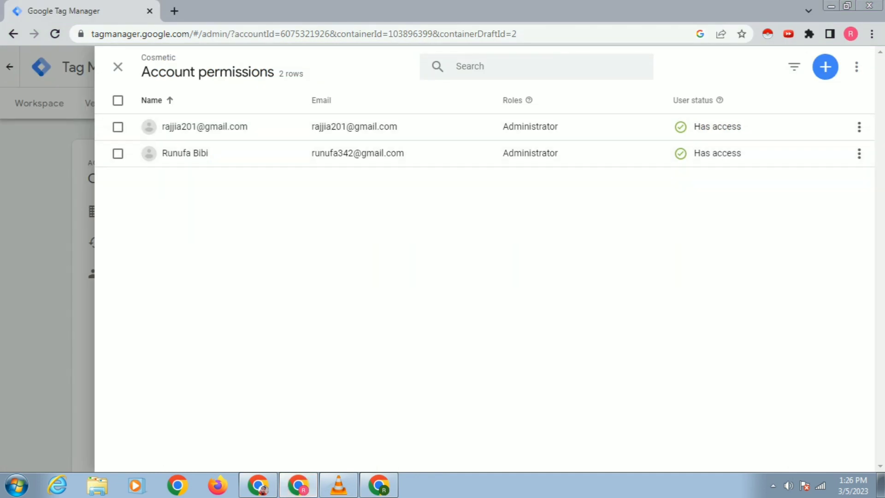
- Remove the invited user's access to the Cosmetic account and its containers and confirm the removal
left_click(118, 126)
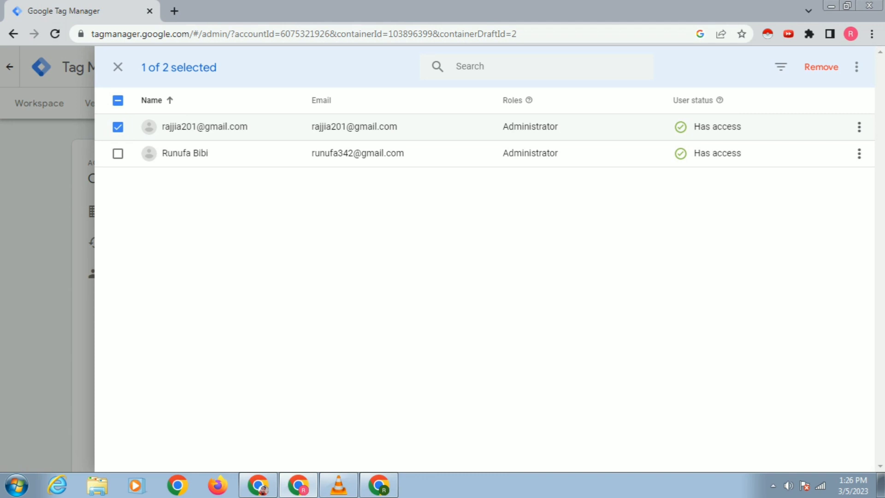
left_click(858, 127)
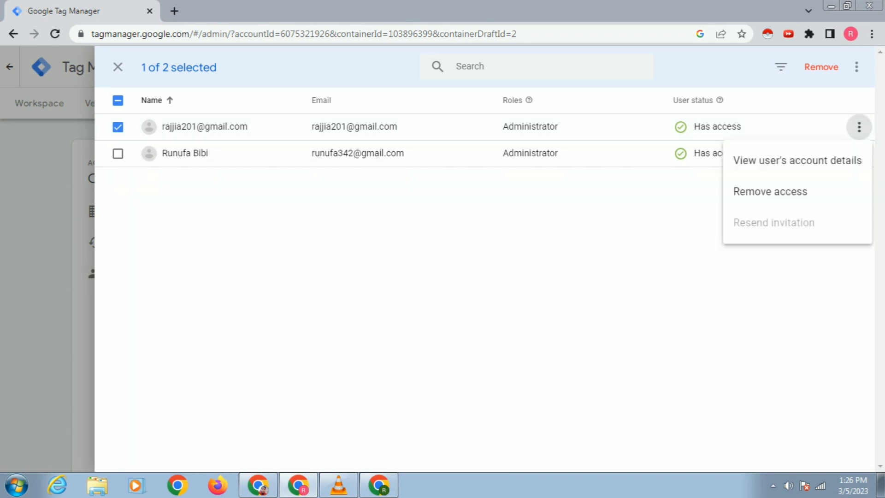
left_click(770, 192)
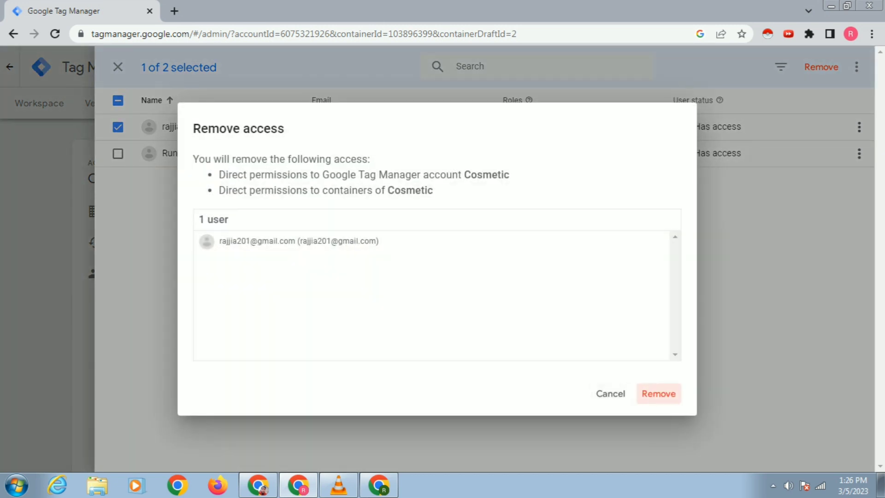
left_click(657, 393)
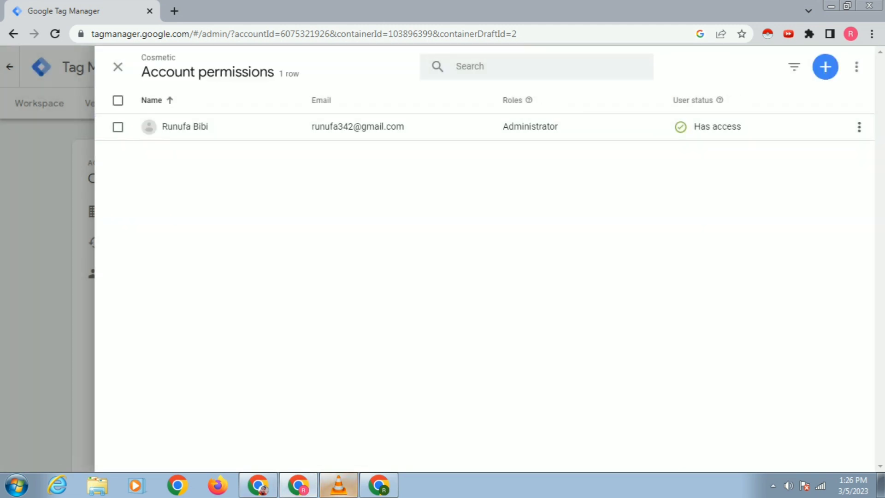
- Switch to the invitee's Tag Manager window and reload it to check which accounts are still accessible
mouse_move(378, 485)
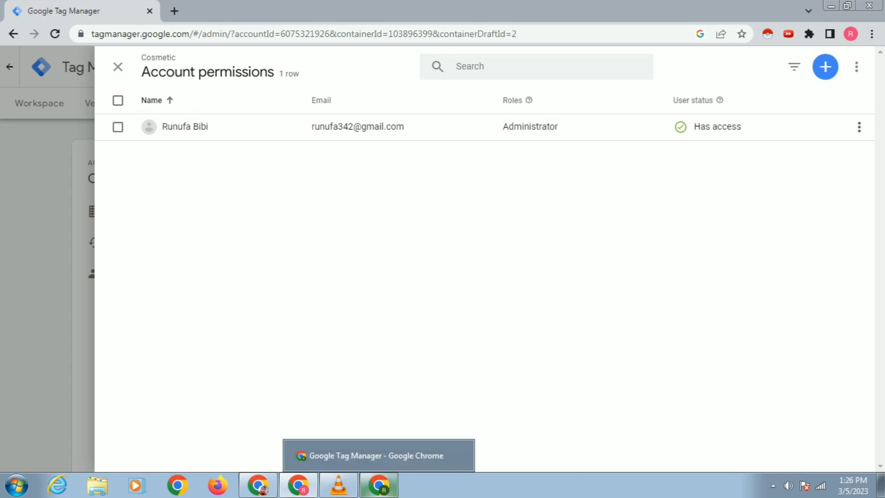
left_click(368, 455)
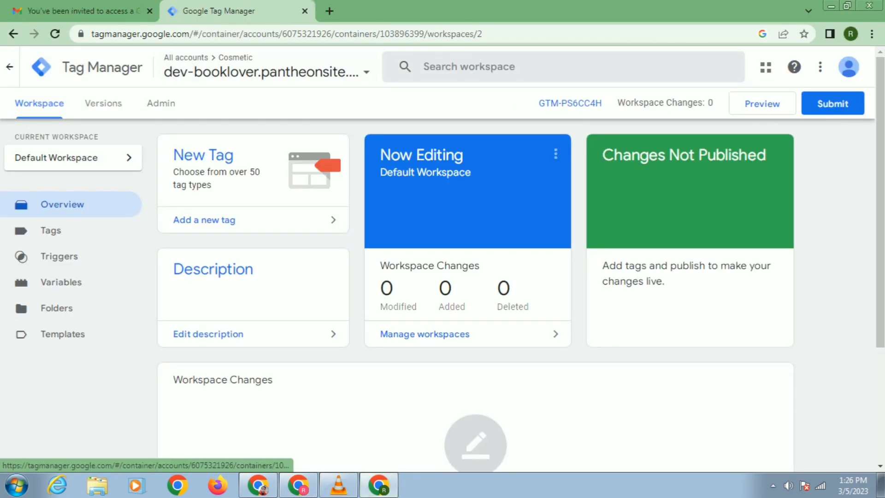
left_click(55, 34)
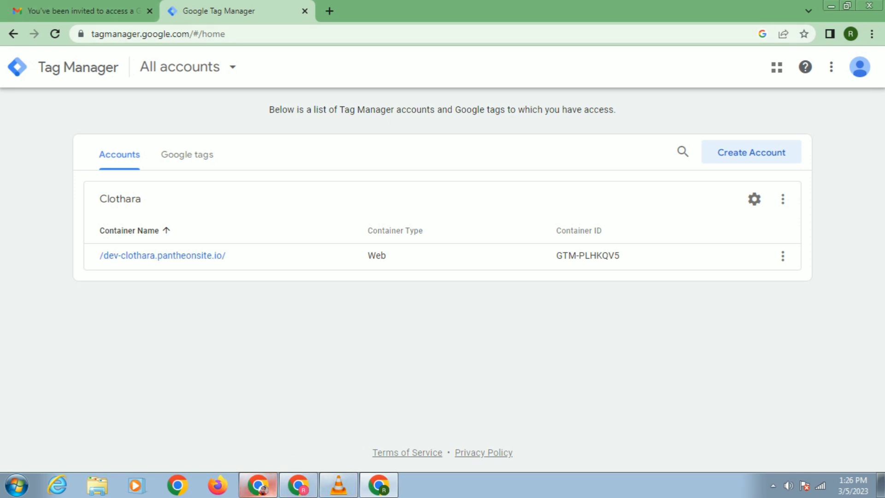
mouse_move(258, 485)
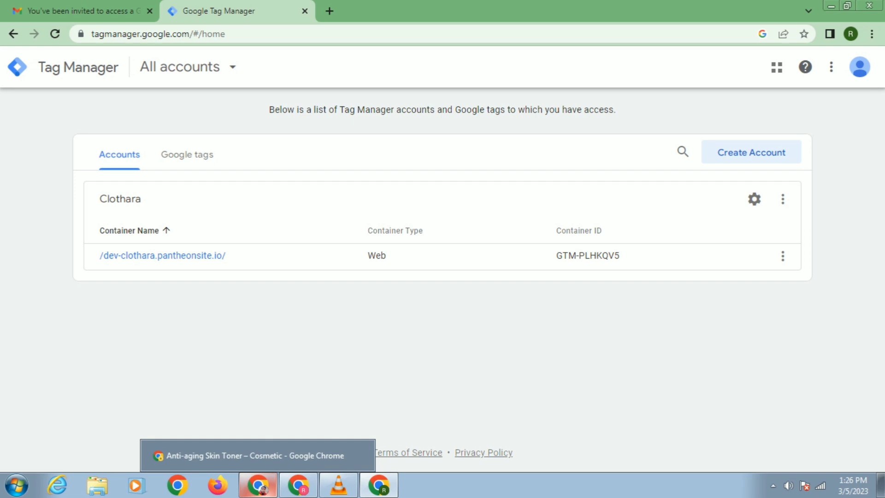